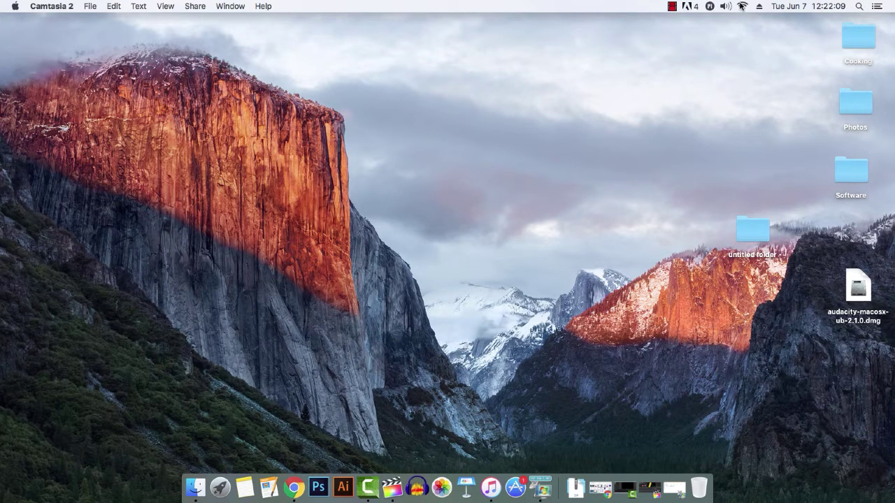
Open the Wi-Fi connection's advanced TCP/IP settings in Network preferences
left_click(742, 6)
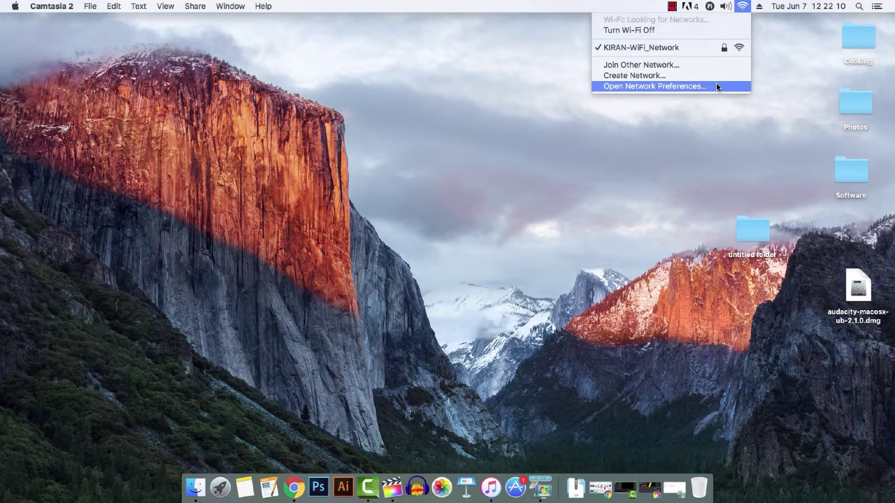
left_click(716, 84)
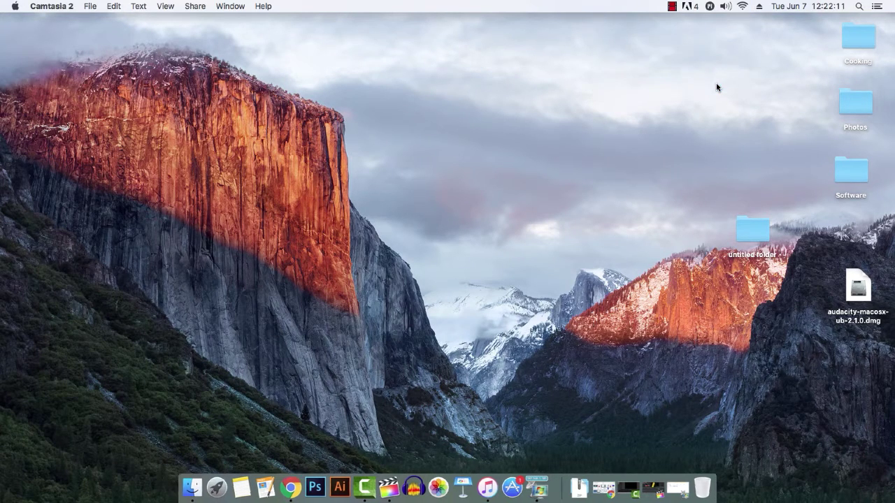
left_click(692, 376)
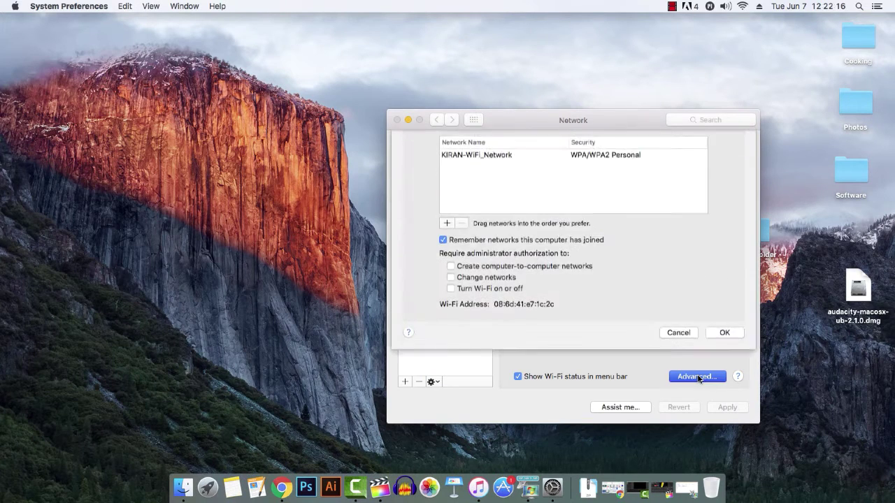
left_click(512, 166)
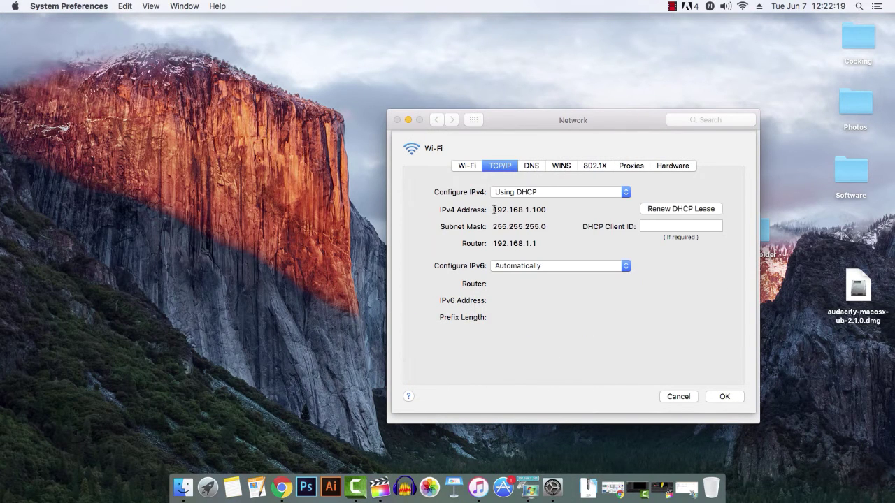
Highlight the Mac's IPv4 address 192.168.1.100 and subnet mask 255.255.255.0
left_click_drag(493, 210, 569, 211)
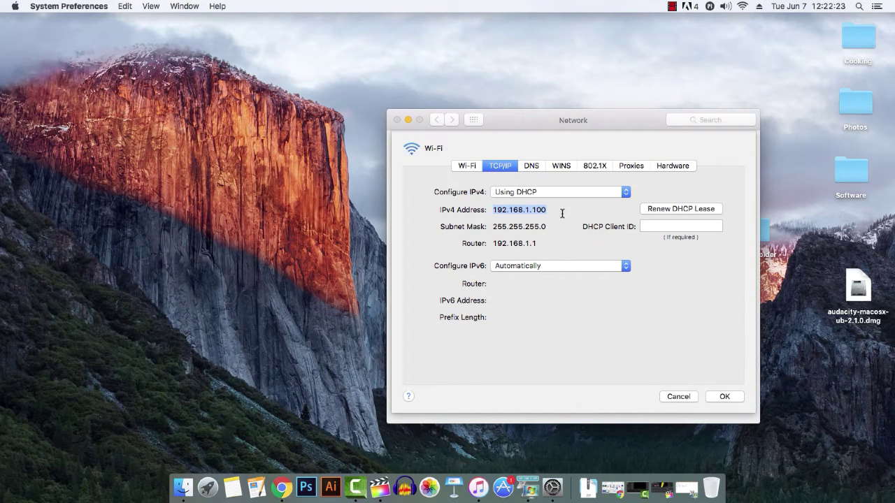
double_click(499, 227)
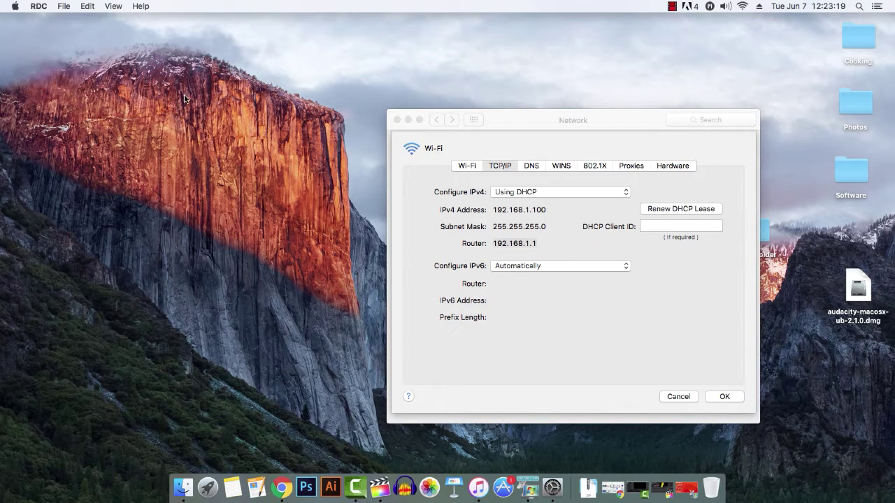
left_click(533, 210)
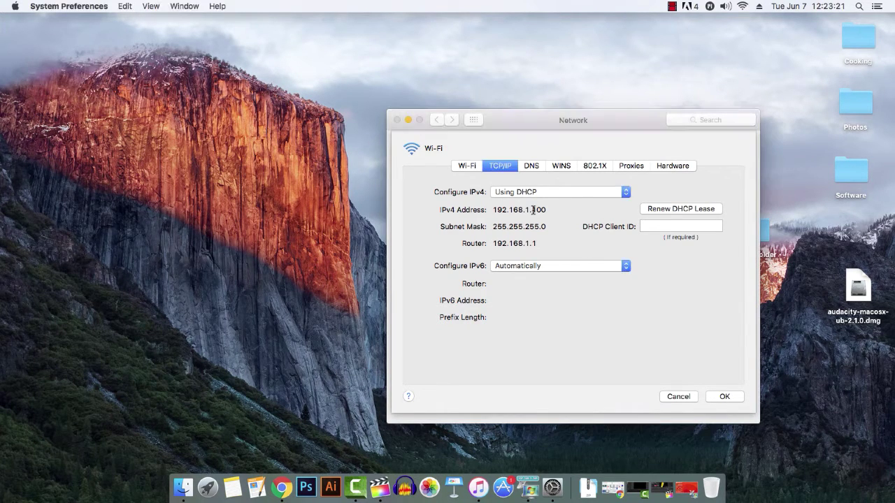
left_click_drag(534, 209, 491, 209)
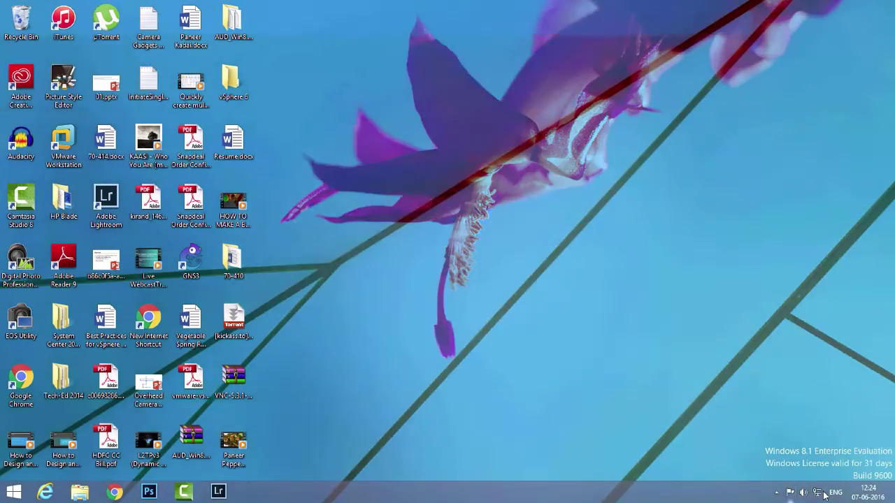
Open the Ethernet details and review IPv4 192.168.1.101, mask 255.255.255.0, gateway 192.168.1.1
right_click(817, 492)
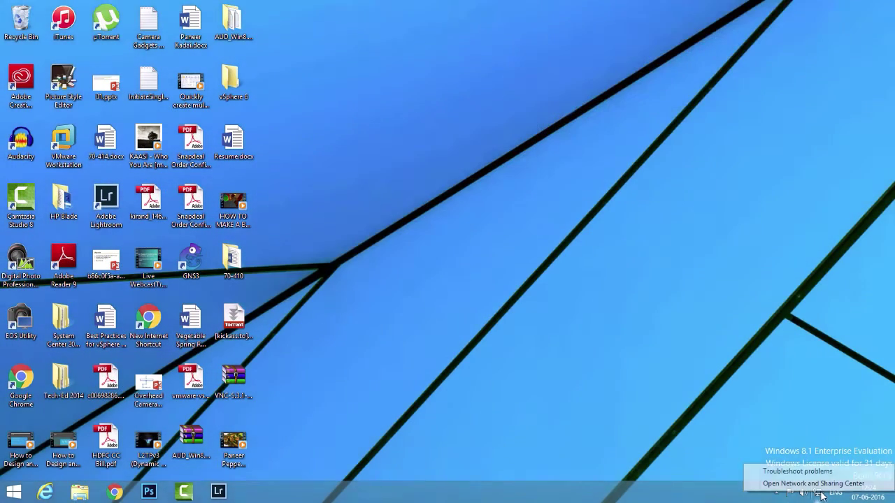
left_click(811, 482)
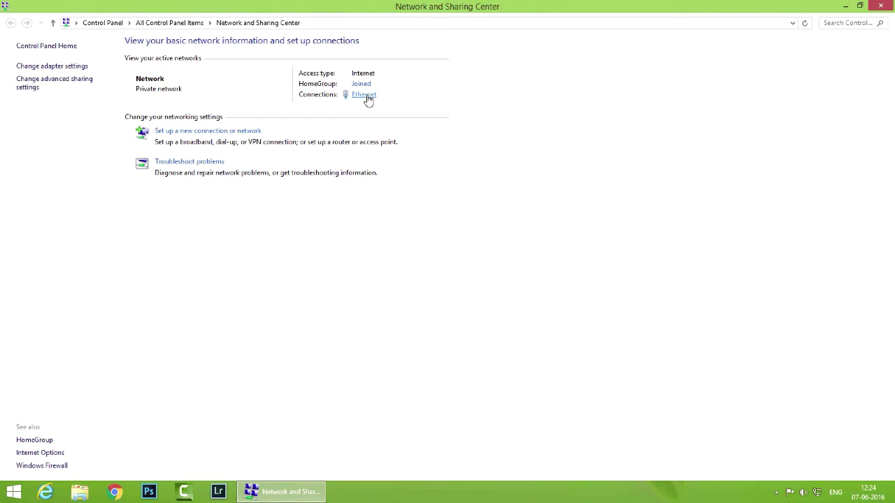
left_click(364, 96)
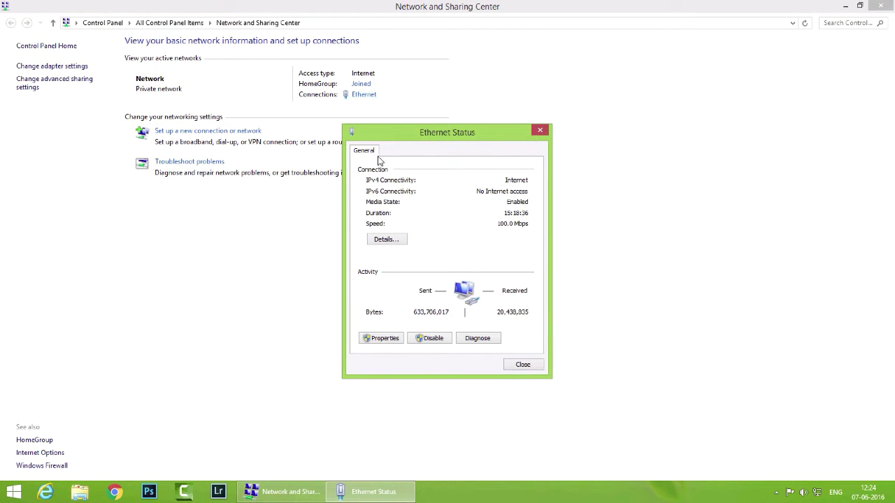
left_click(389, 240)
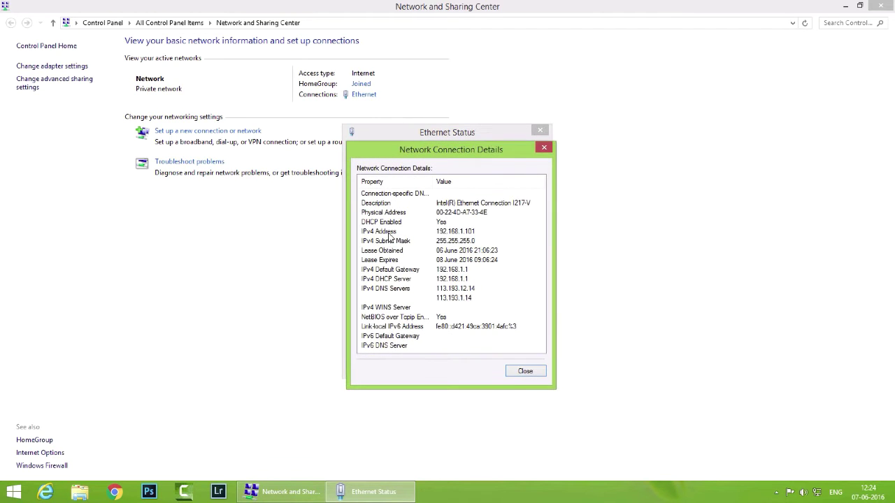
left_click(389, 234)
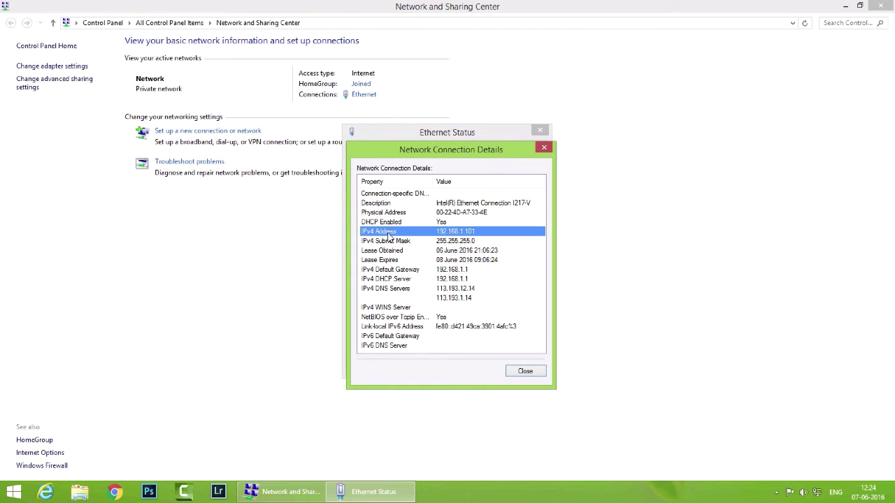
left_click(461, 244)
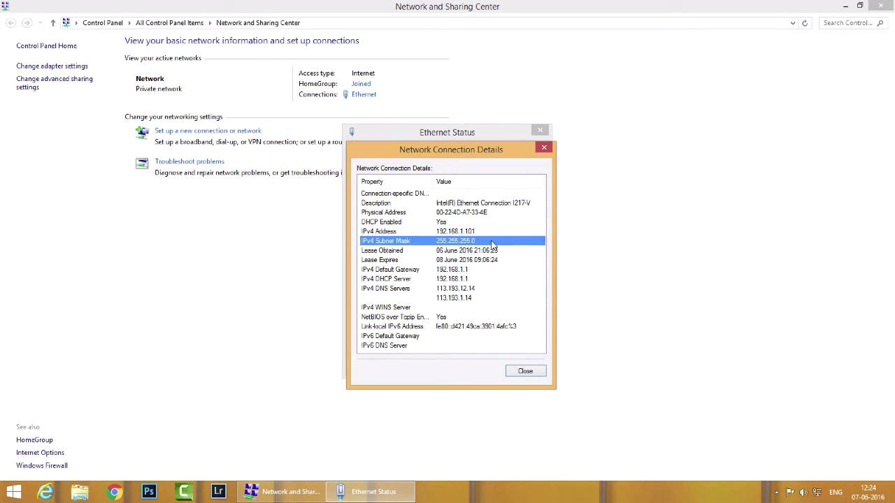
left_click(456, 272)
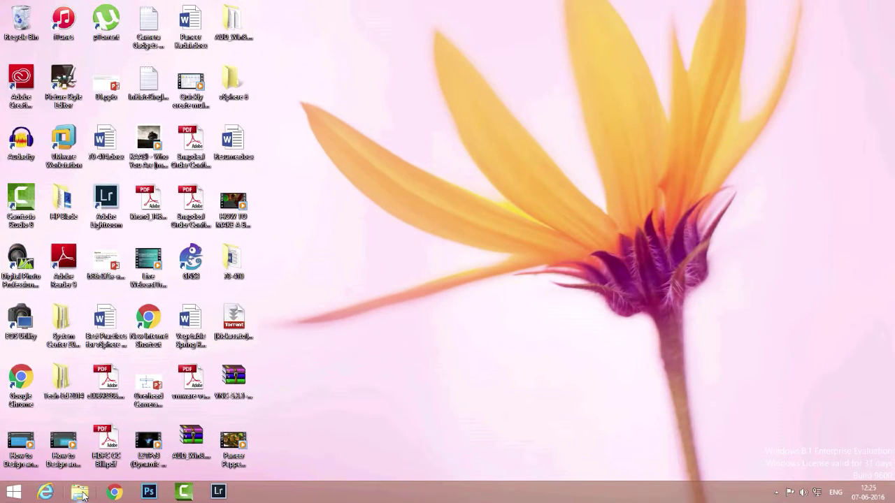
Reach Windows Firewall via This PC's Control Panel and expand, then collapse, guest or public networks
left_click(81, 493)
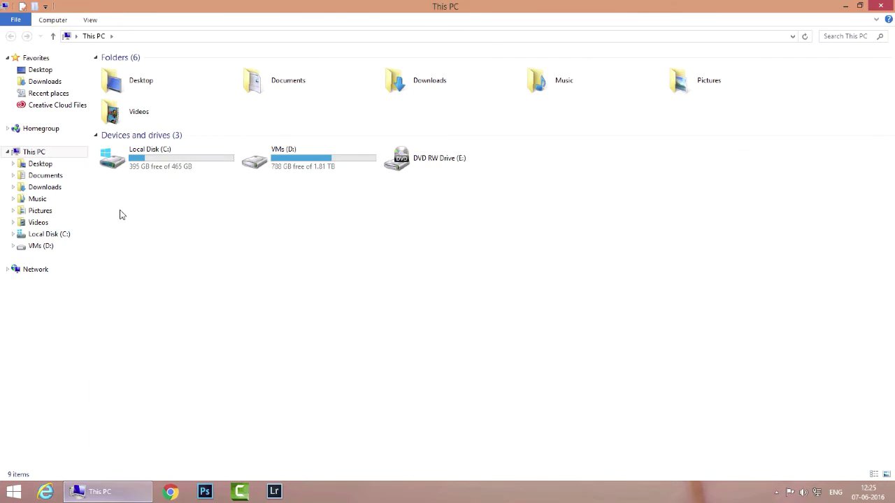
left_click(60, 21)
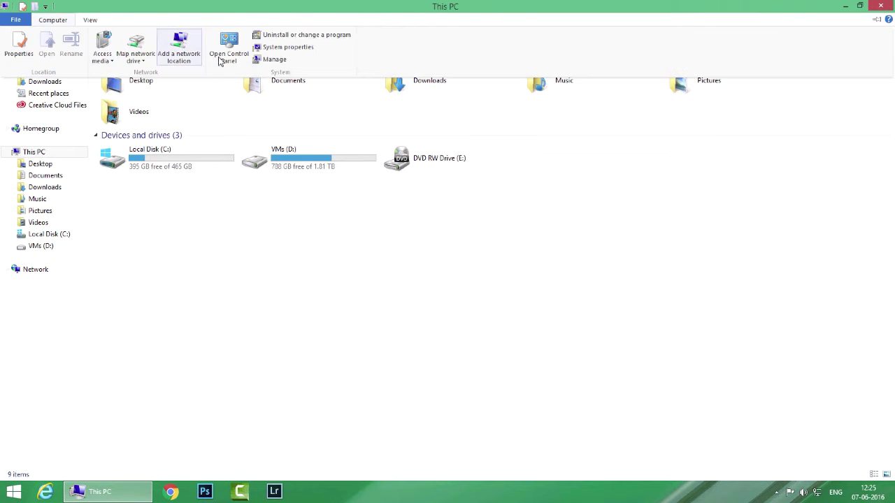
left_click(242, 51)
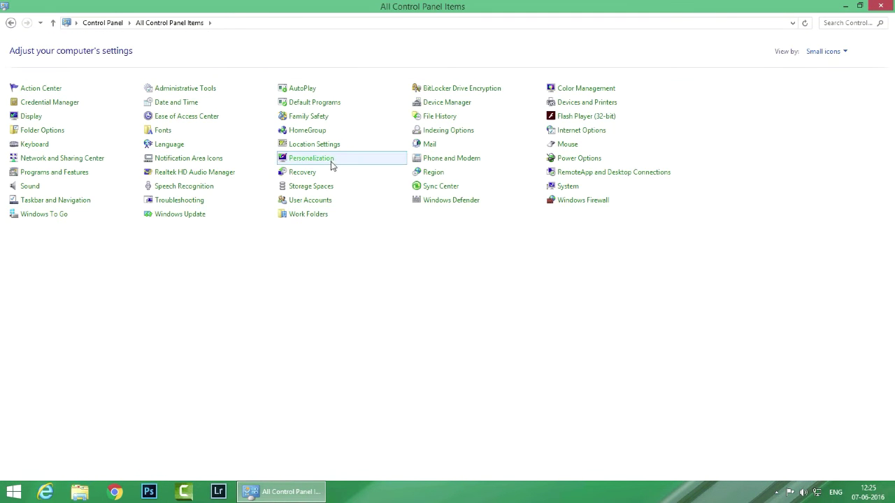
left_click(571, 203)
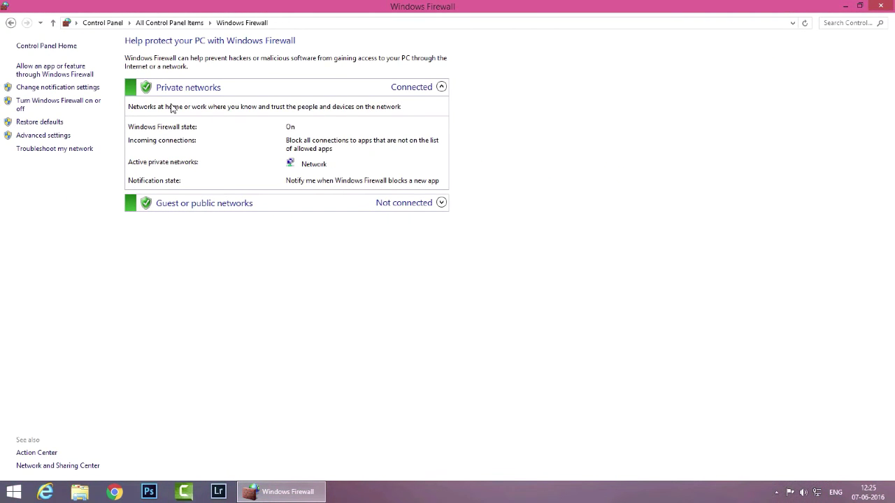
left_click(441, 203)
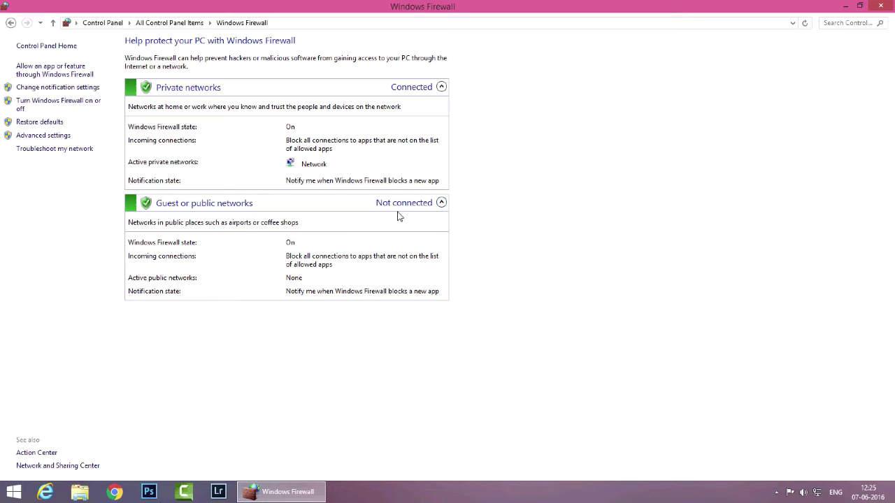
left_click(58, 89)
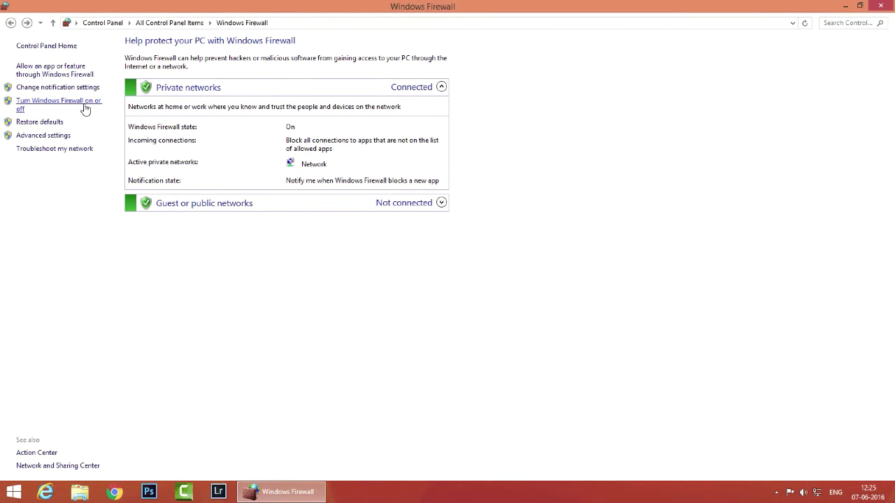
left_click(85, 109)
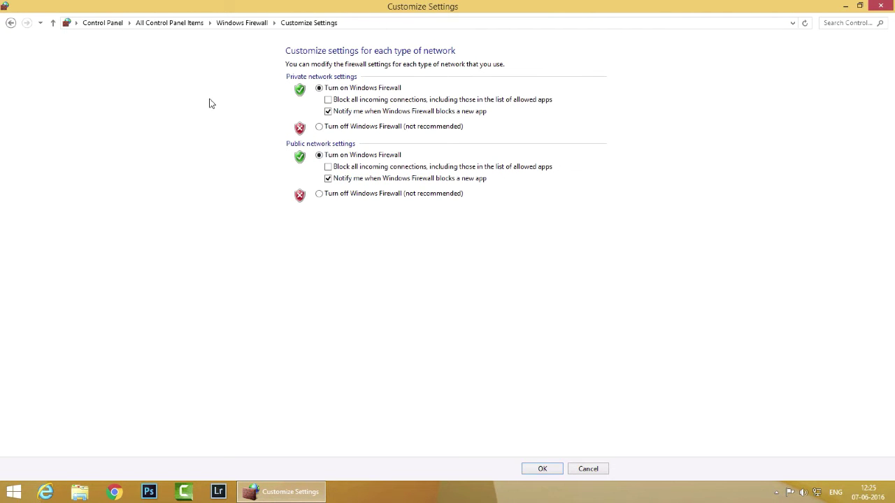
left_click(10, 23)
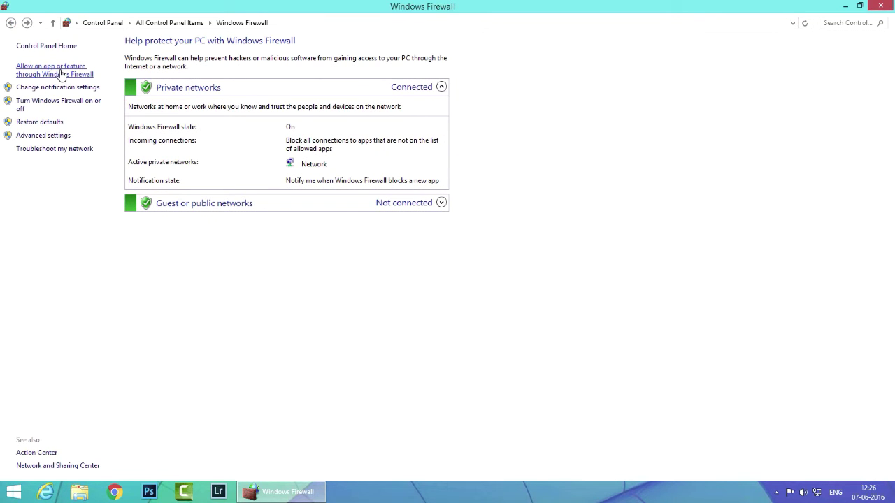
Allow File and Printer Sharing through the firewall in the allowed-apps list
left_click(61, 73)
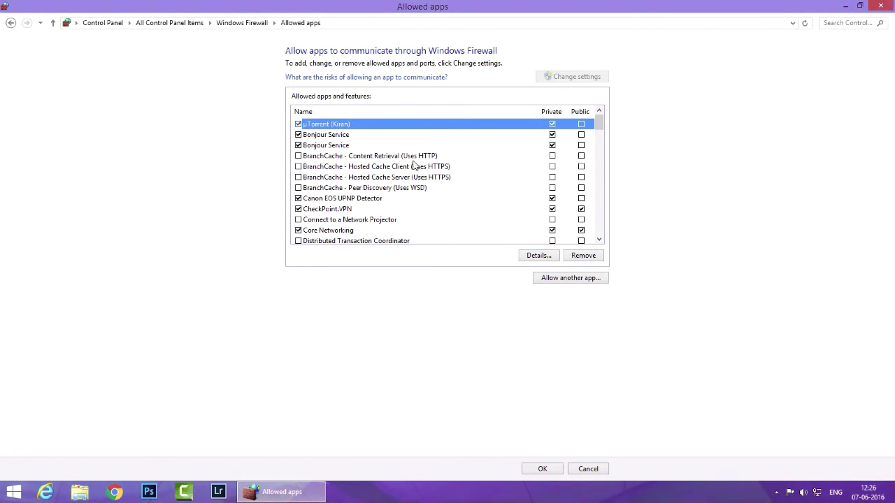
scroll(391, 179, "down", 1)
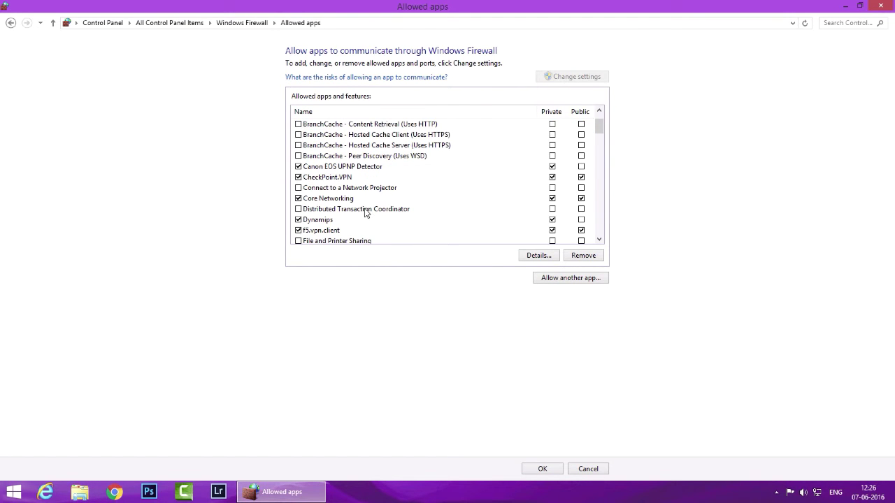
left_click(324, 241)
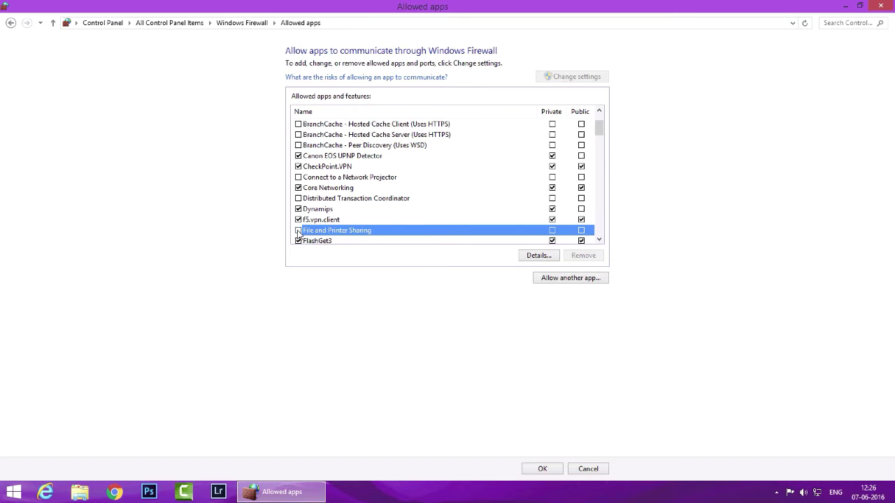
left_click(299, 231)
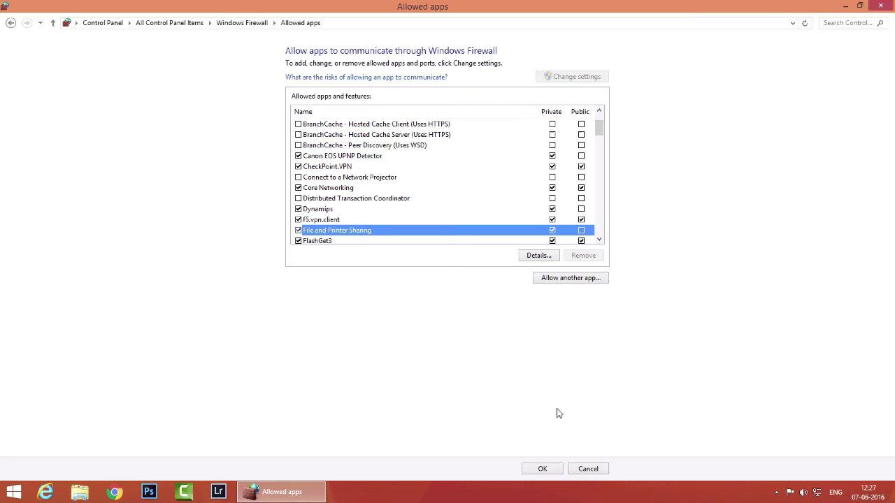
Confirm the allowed-app changes, close Windows Firewall, and reopen File Explorer on This PC
left_click(558, 473)
left_click(557, 473)
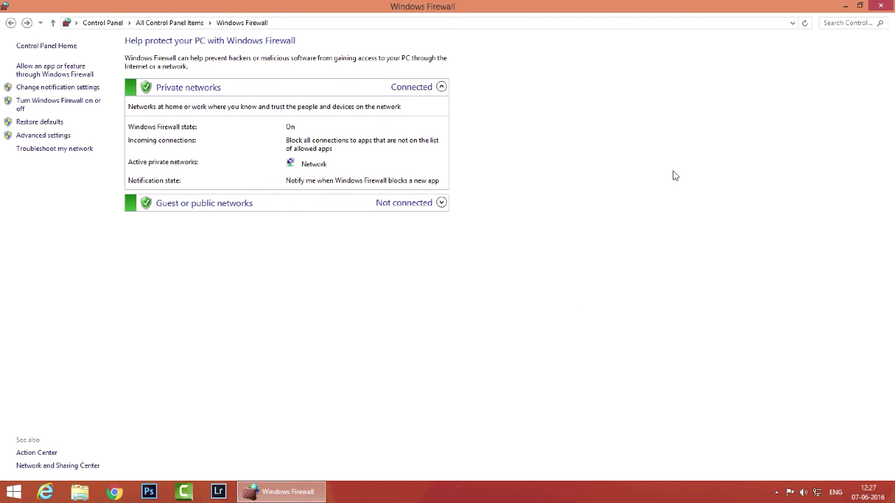
left_click(880, 6)
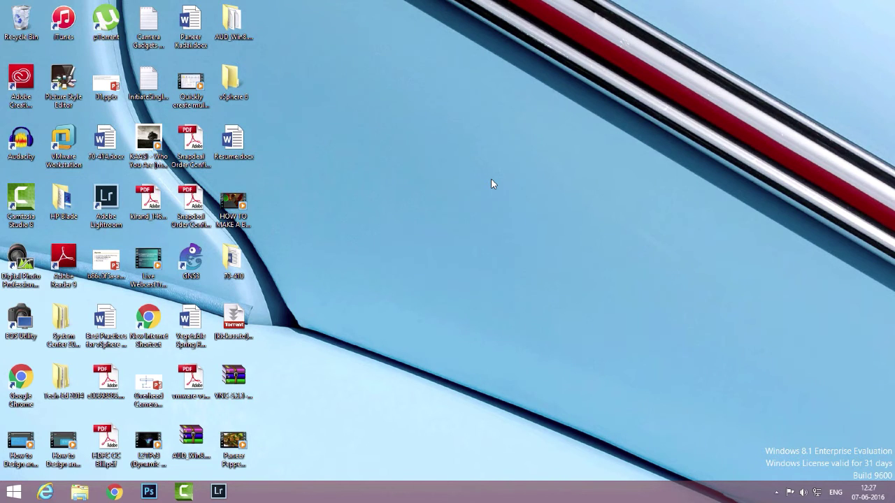
key("super+e")
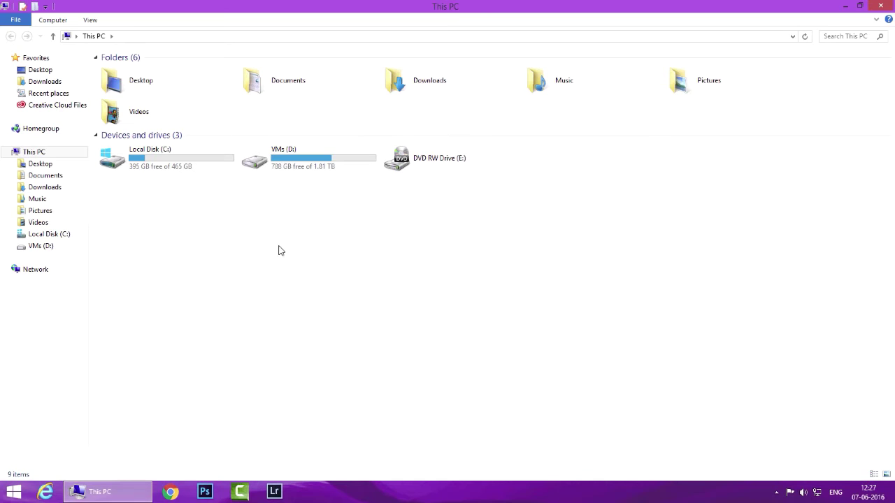
Share the VMs (D:) drive through Advanced Sharing under the share name D
right_click(286, 168)
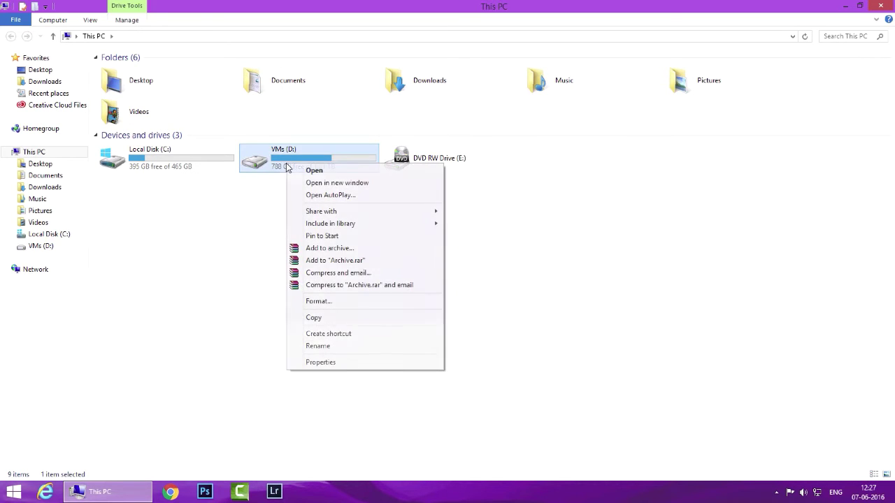
left_click(319, 365)
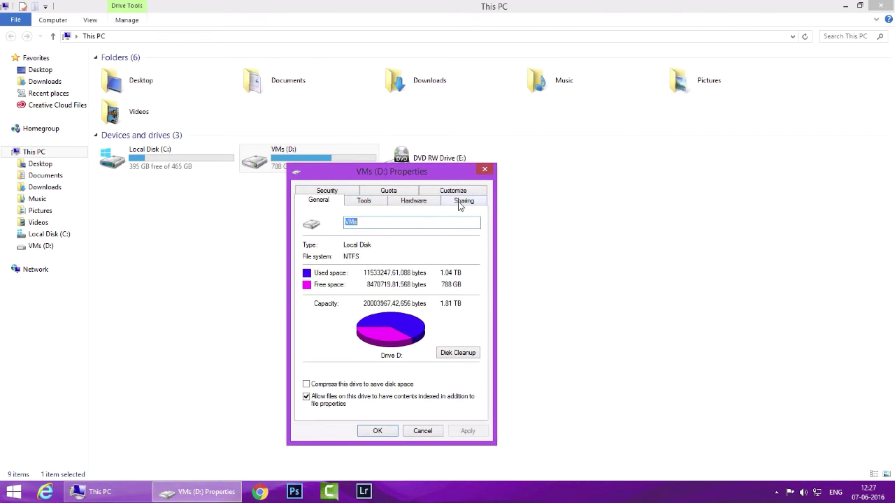
left_click(469, 204)
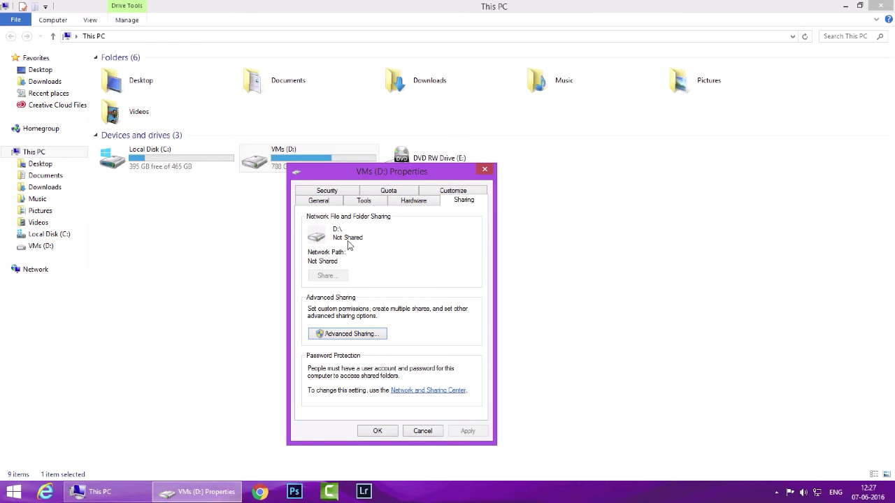
left_click(346, 334)
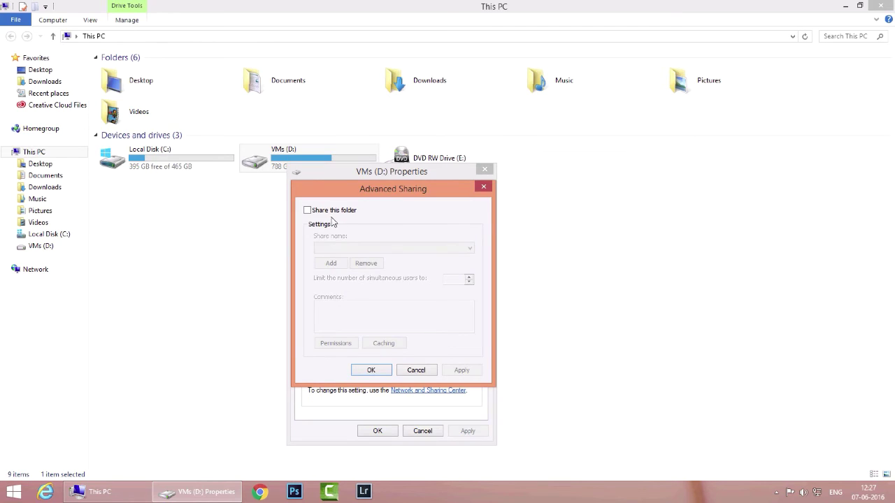
left_click(307, 211)
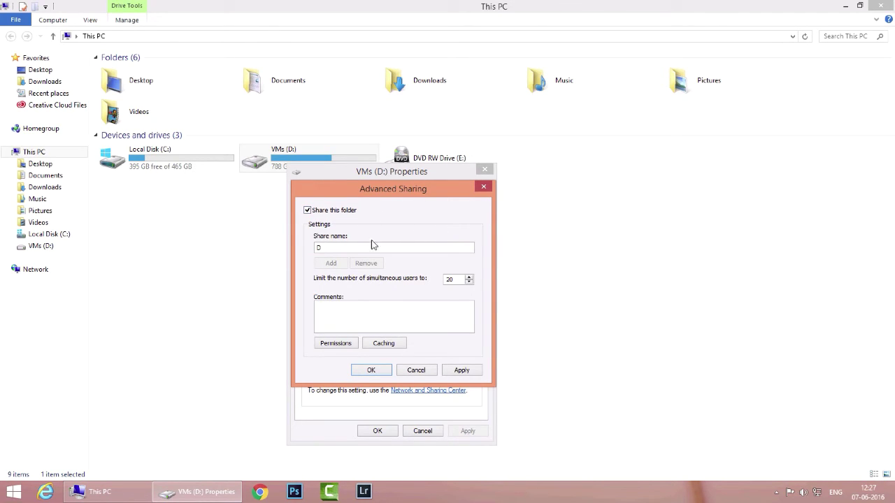
left_click_drag(327, 248, 299, 247)
type("D")
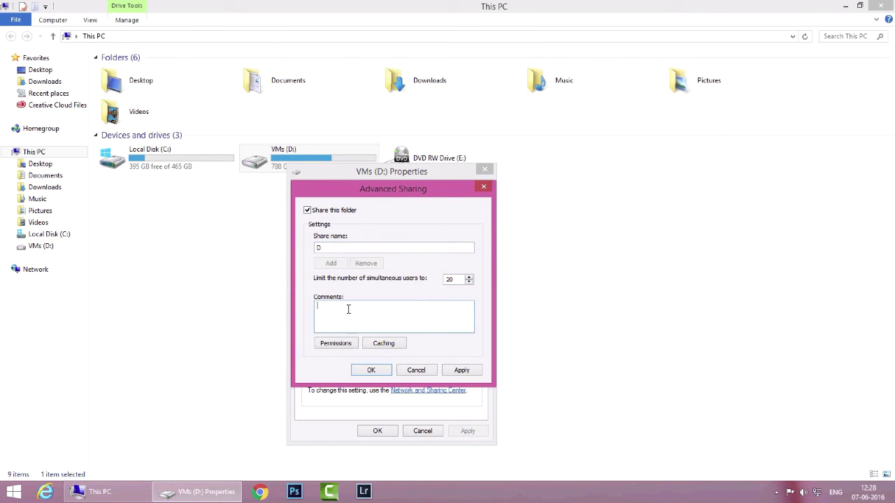
Add the local user account to the D share permissions with Full Control allowed
left_click(339, 345)
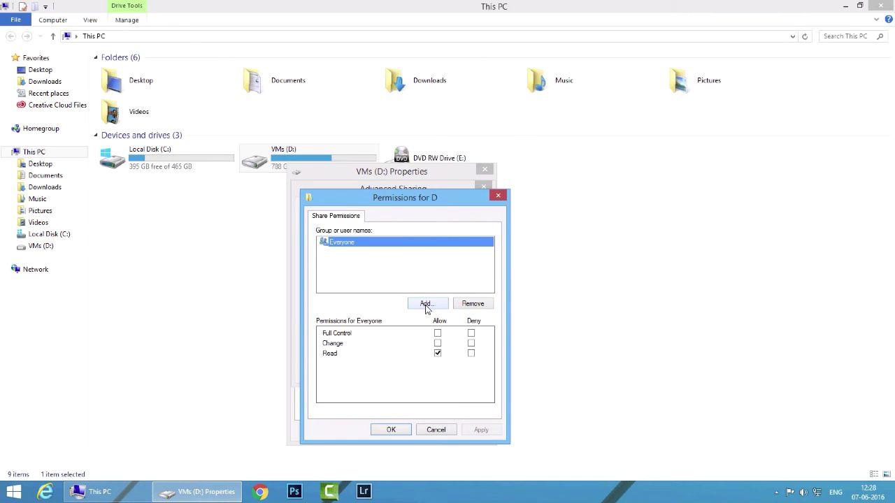
left_click(426, 305)
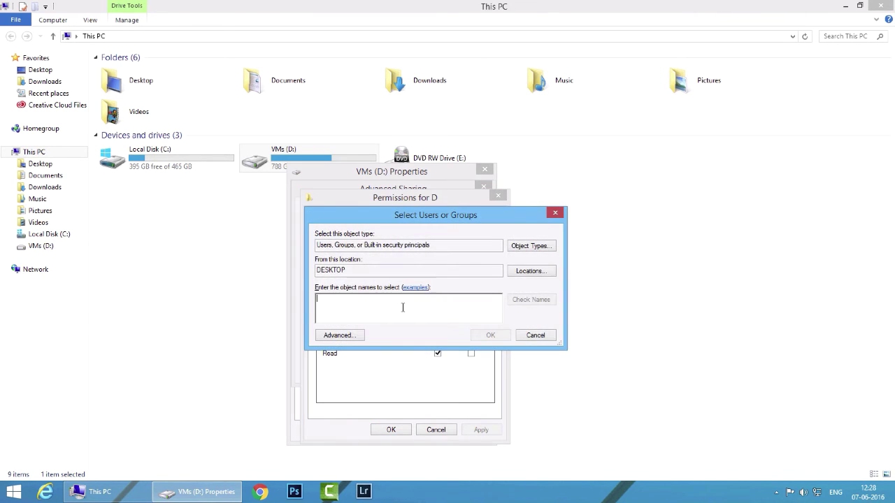
type("Kiran")
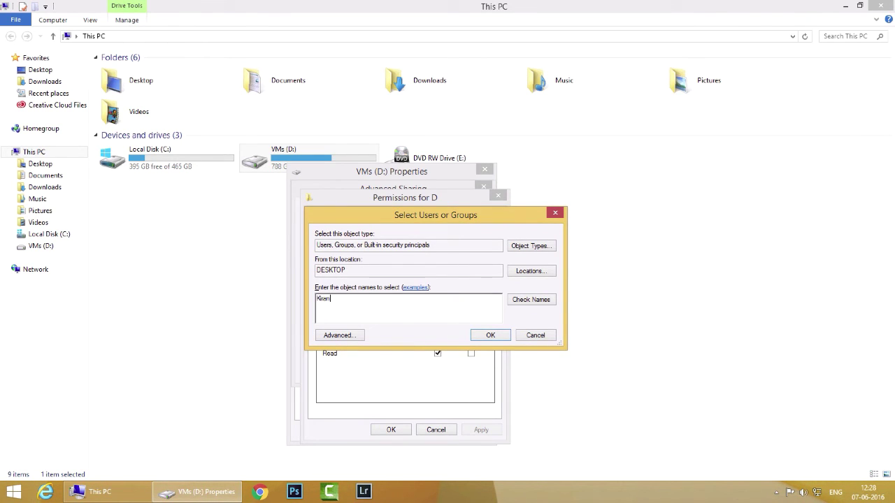
left_click(535, 302)
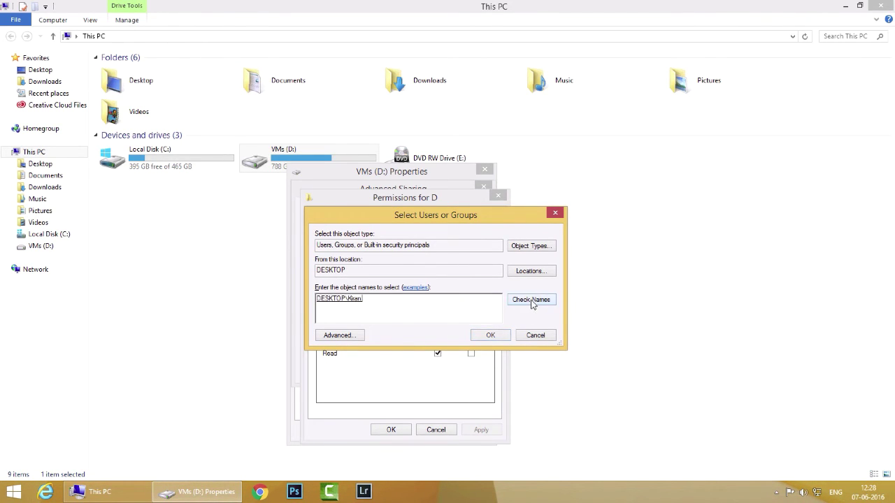
left_click(487, 336)
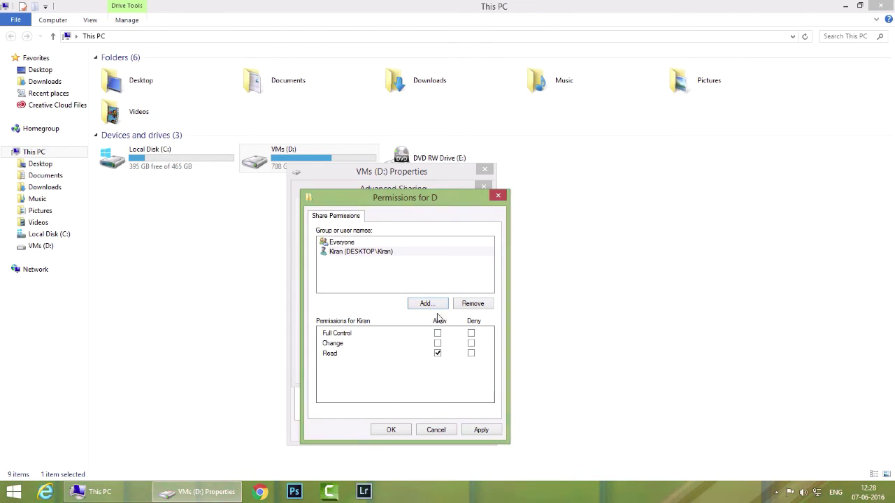
left_click(438, 334)
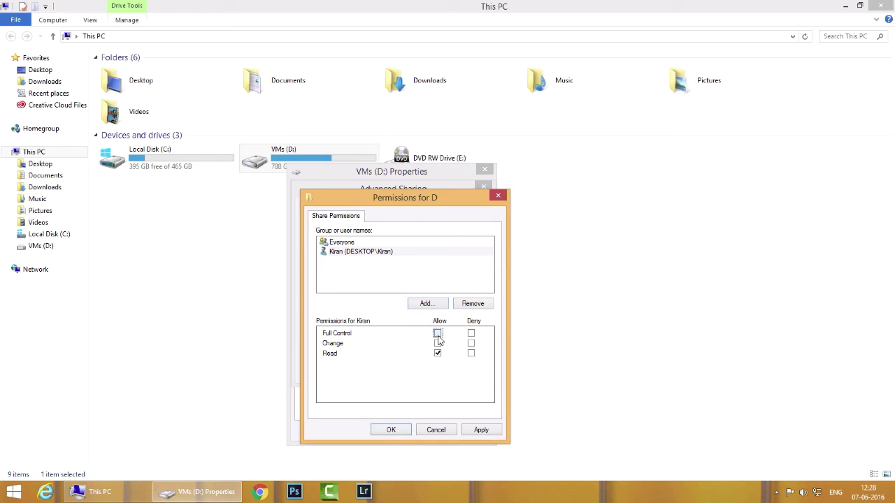
Remove Everyone from the share permissions and confirm all the drive's sharing dialogs
left_click(358, 253)
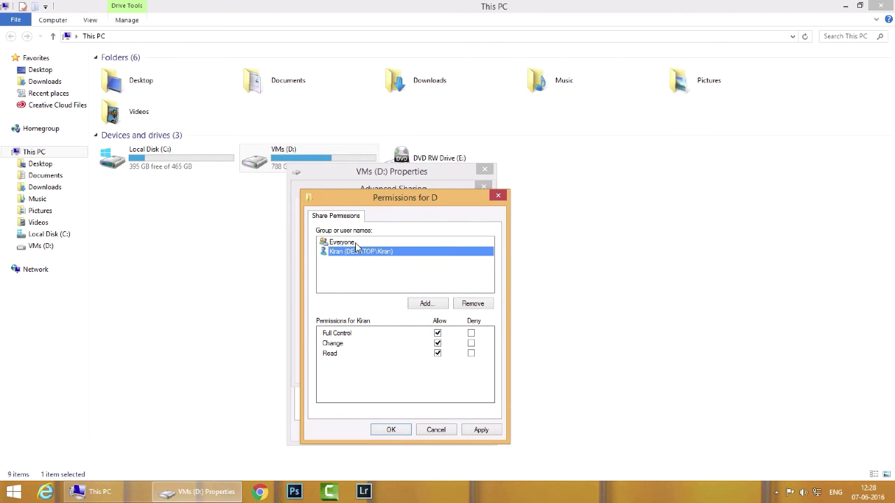
left_click(357, 244)
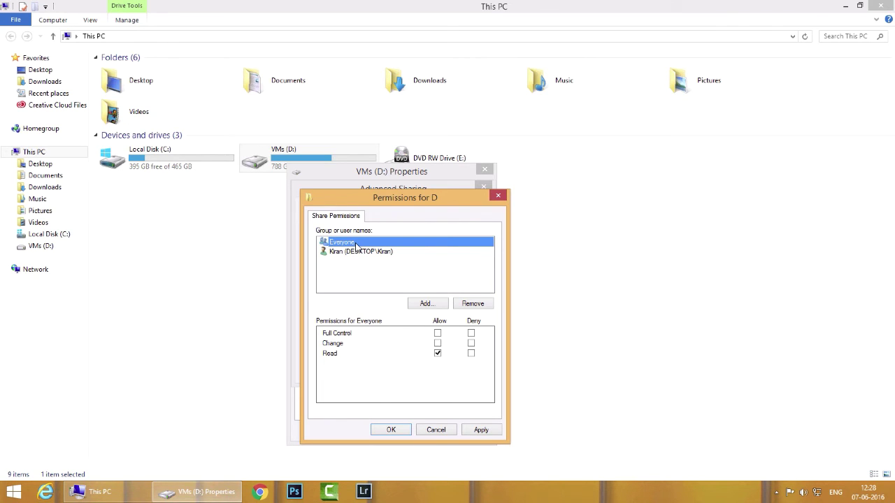
left_click(473, 304)
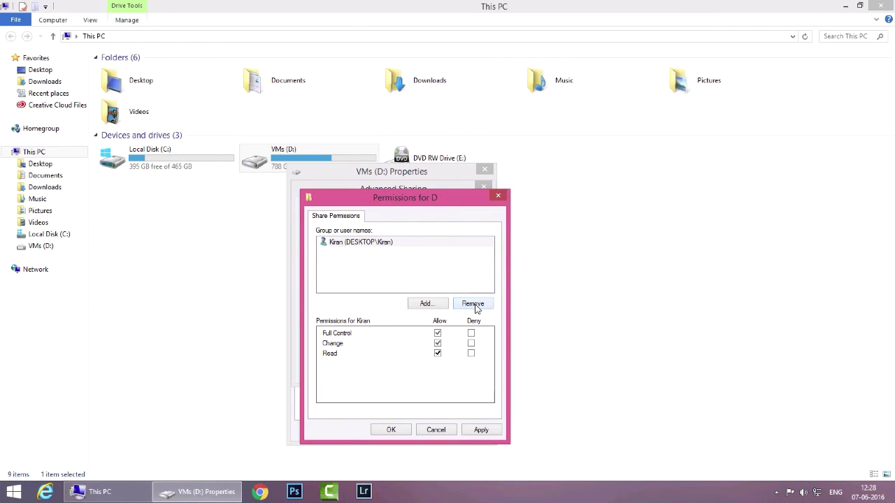
left_click(396, 432)
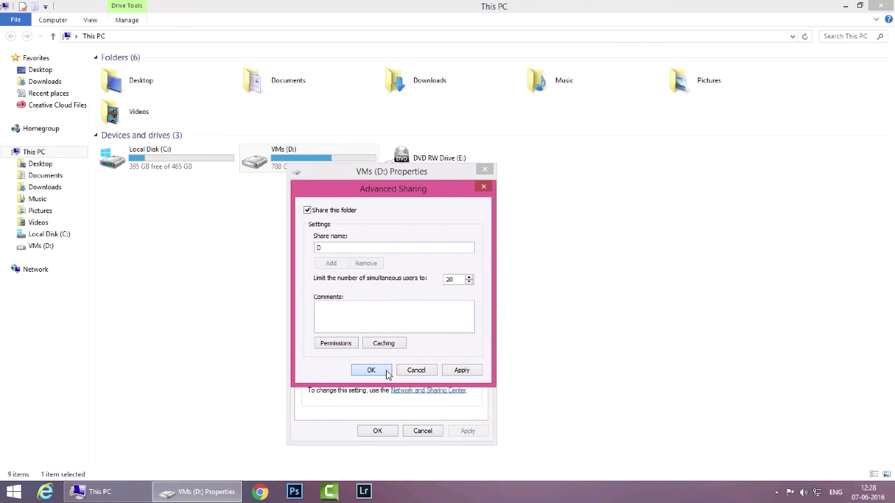
left_click(371, 371)
left_click(376, 432)
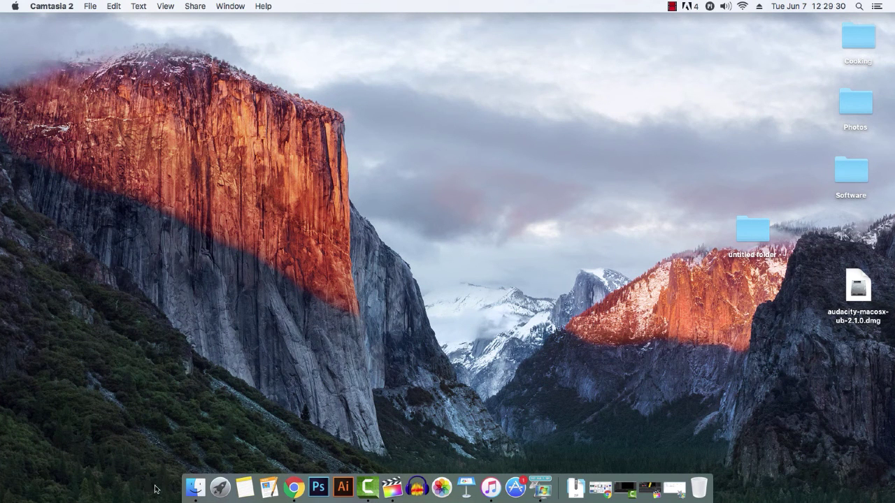
Open Connect to Server from Finder's Go menu and enter smb://192.168.1.101
left_click(196, 481)
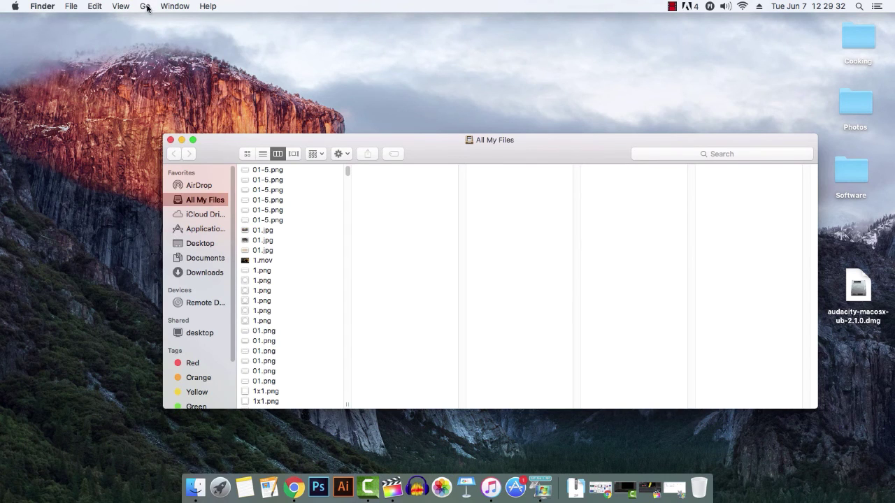
left_click(145, 6)
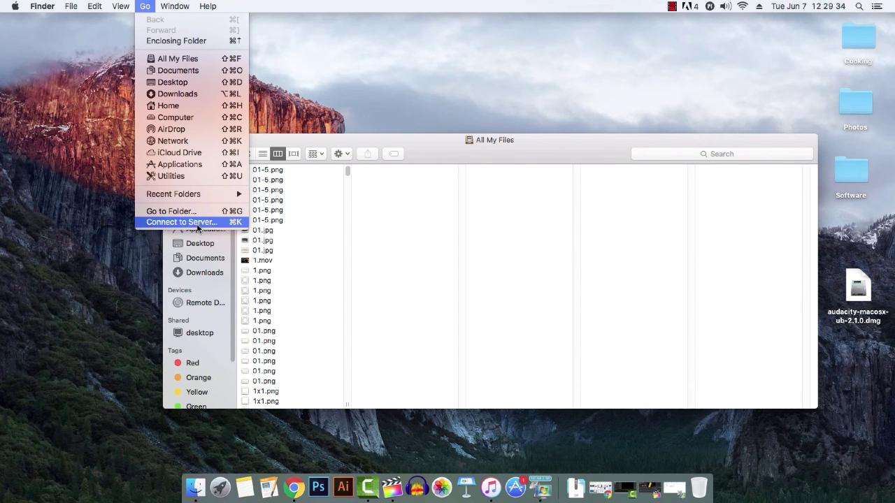
left_click(197, 223)
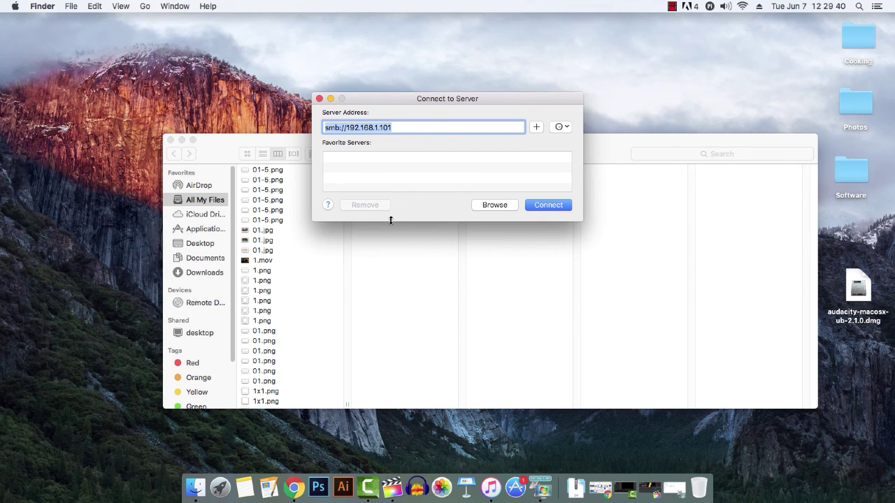
left_click(345, 128)
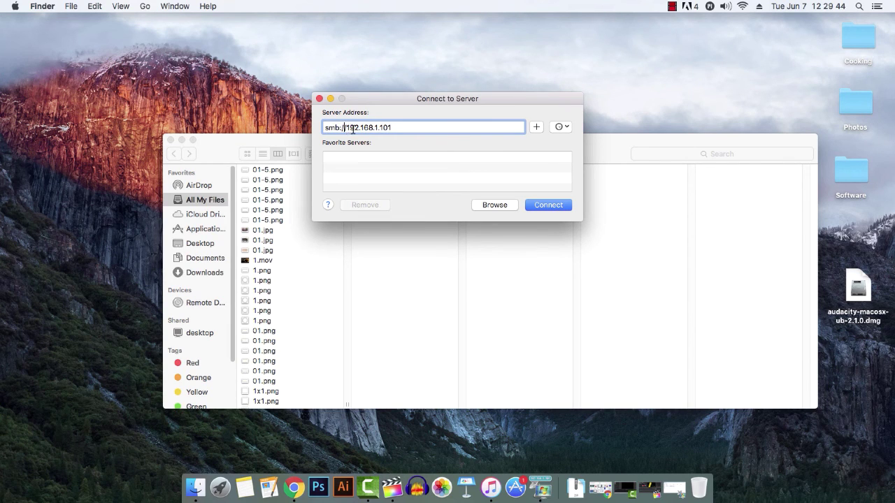
left_click_drag(388, 128, 349, 125)
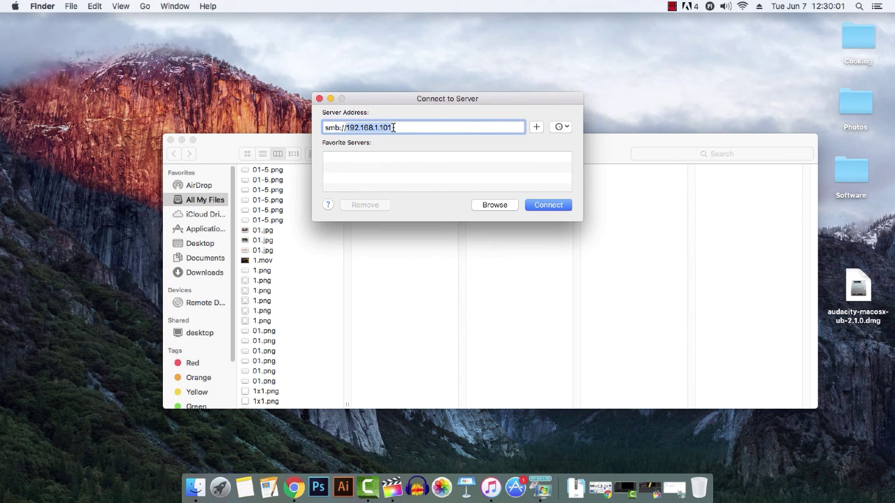
Connect to 192.168.1.101, mount volume D, and open its folder F
left_click(558, 206)
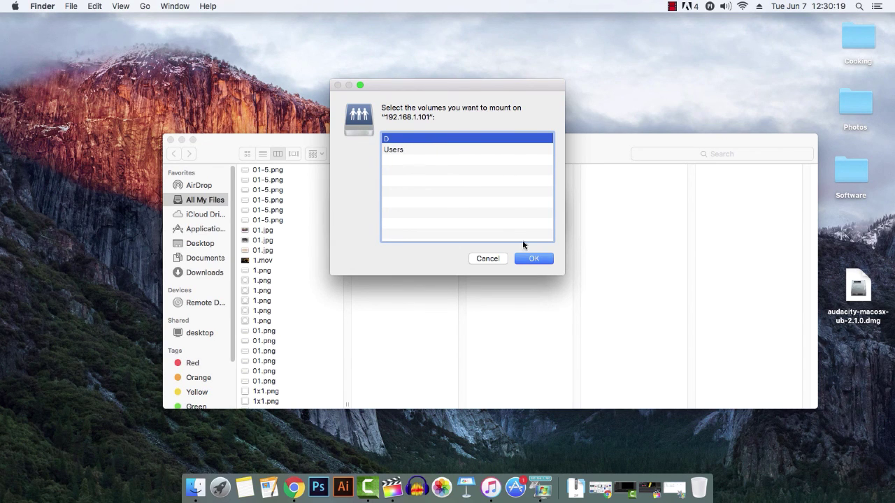
left_click(539, 258)
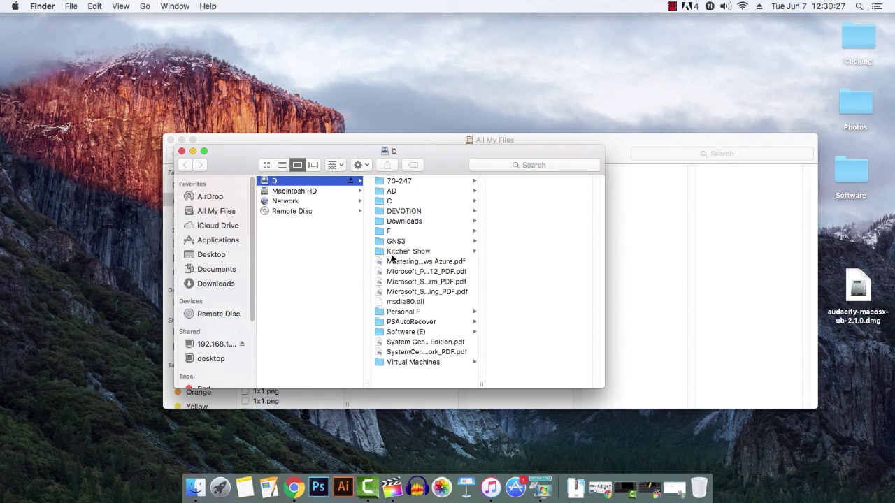
left_click(377, 228)
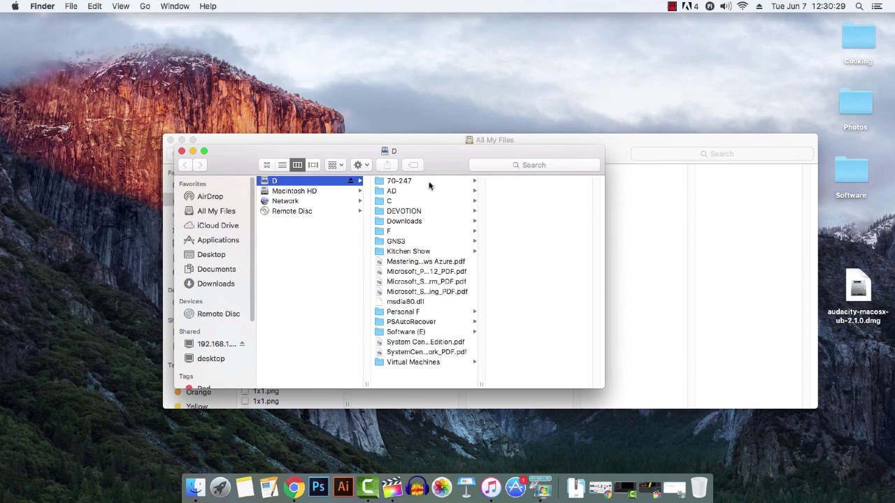